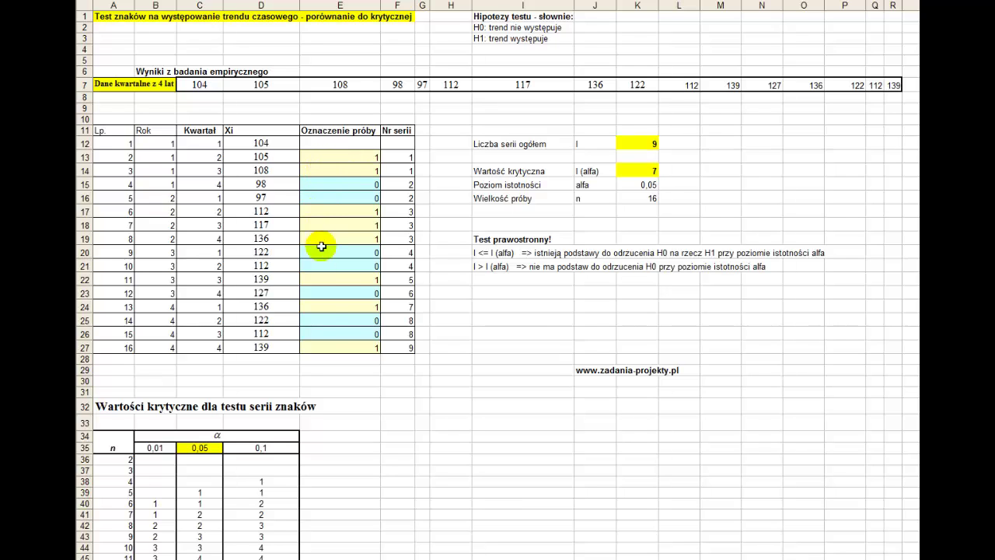
Compare consecutive Xi values in D12:D15 with their 1/0 markings, and review the whole Oznaczenie próby range E13:E27
click(275, 155)
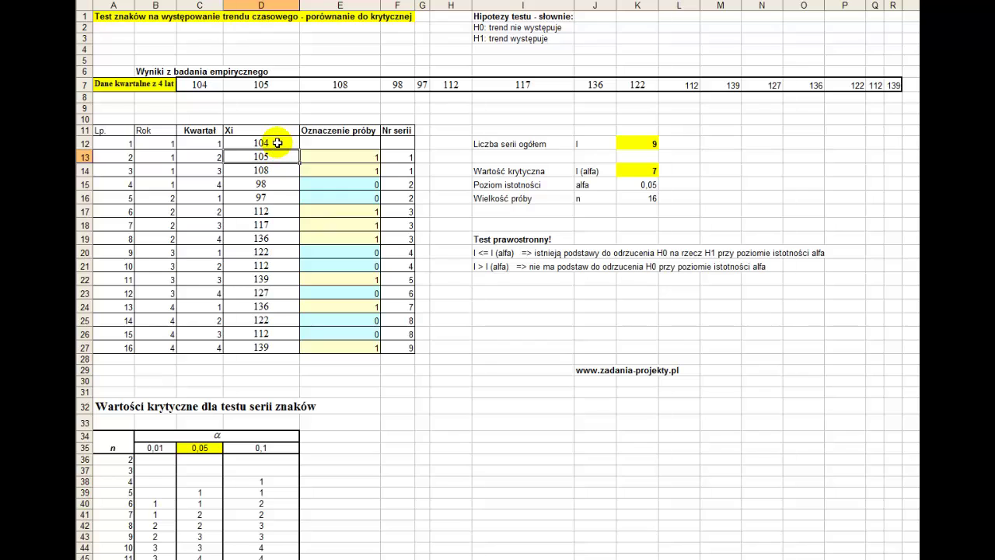
click(355, 157)
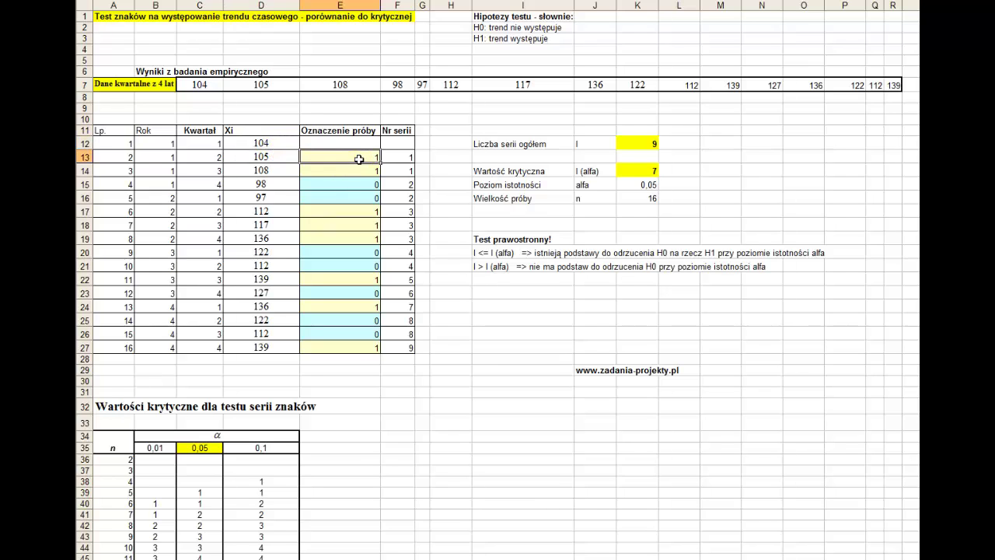
click(278, 167)
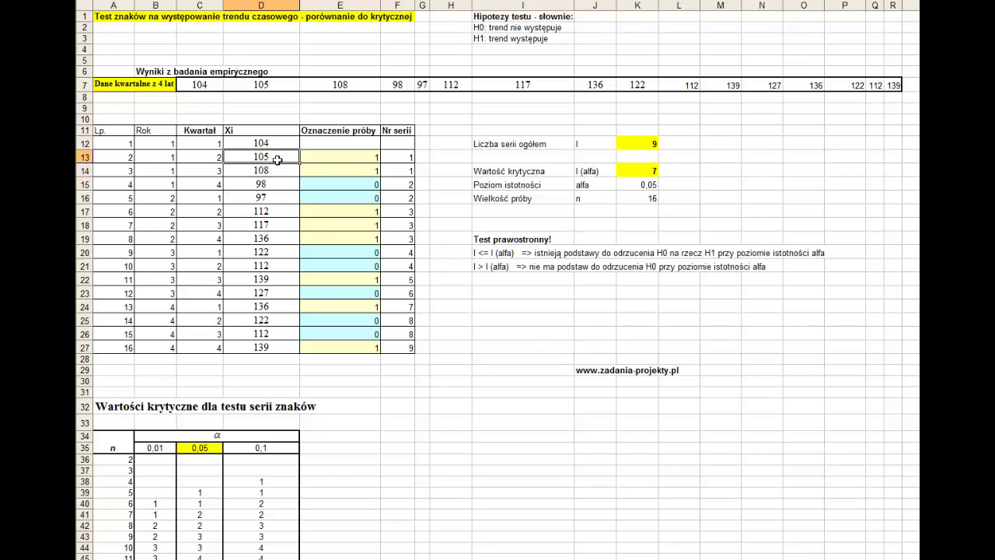
click(333, 173)
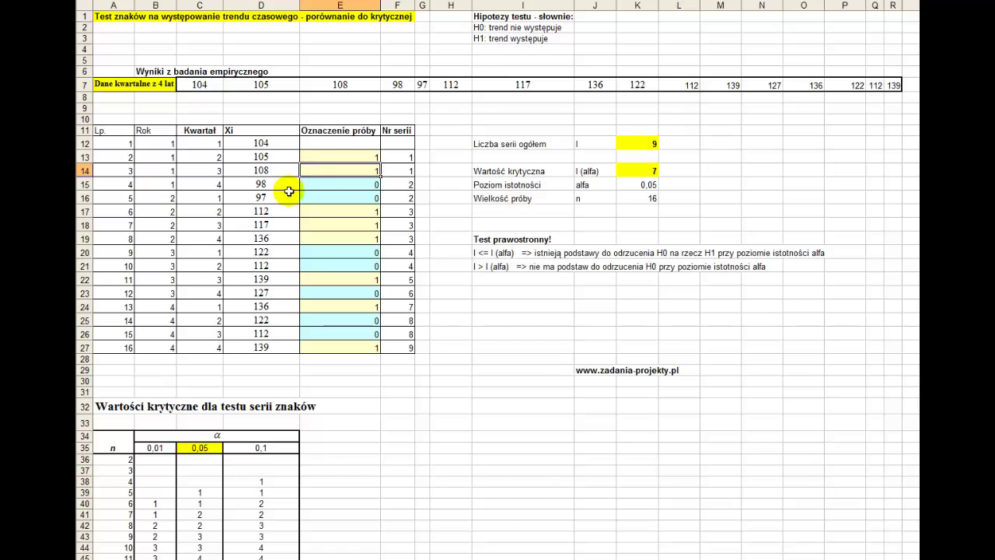
click(257, 184)
click(258, 183)
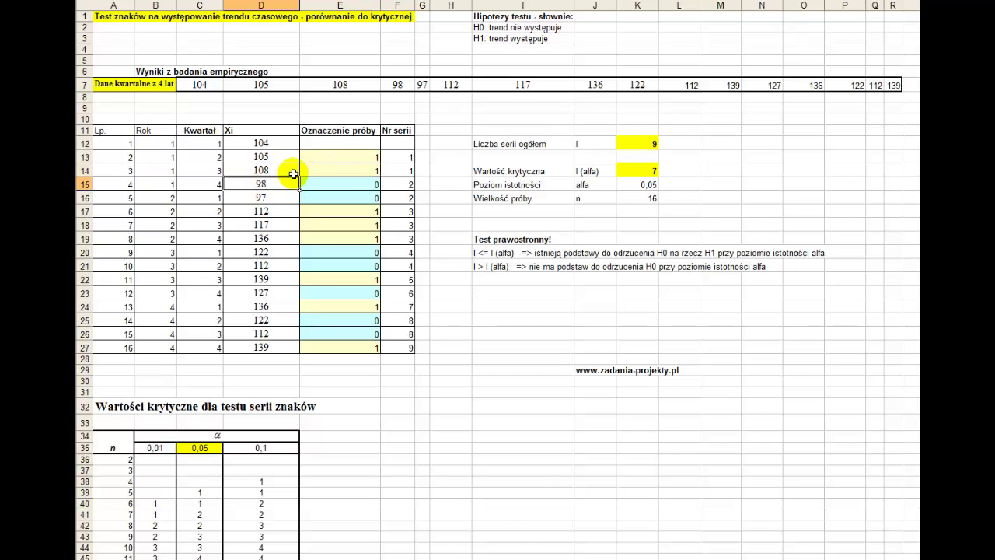
click(279, 169)
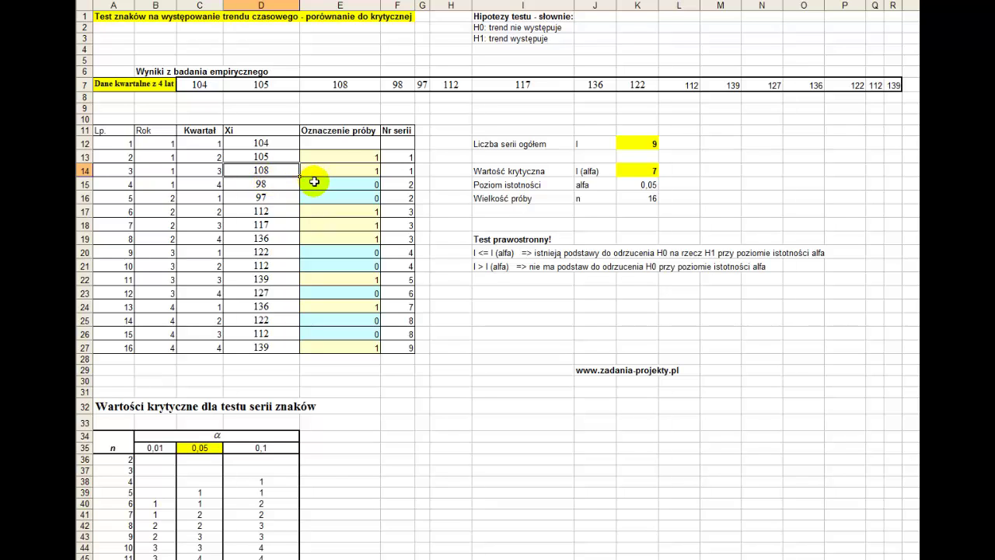
click(313, 185)
drag(335, 154, 354, 342)
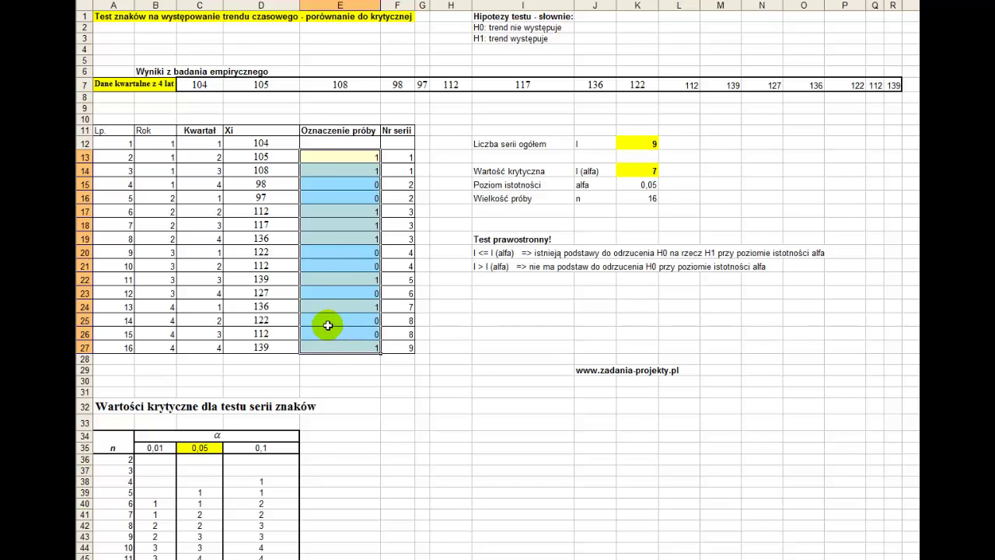
click(329, 239)
Review the test hypotheses heading and the H0 and H1 statements in cells I1 to I3
click(503, 16)
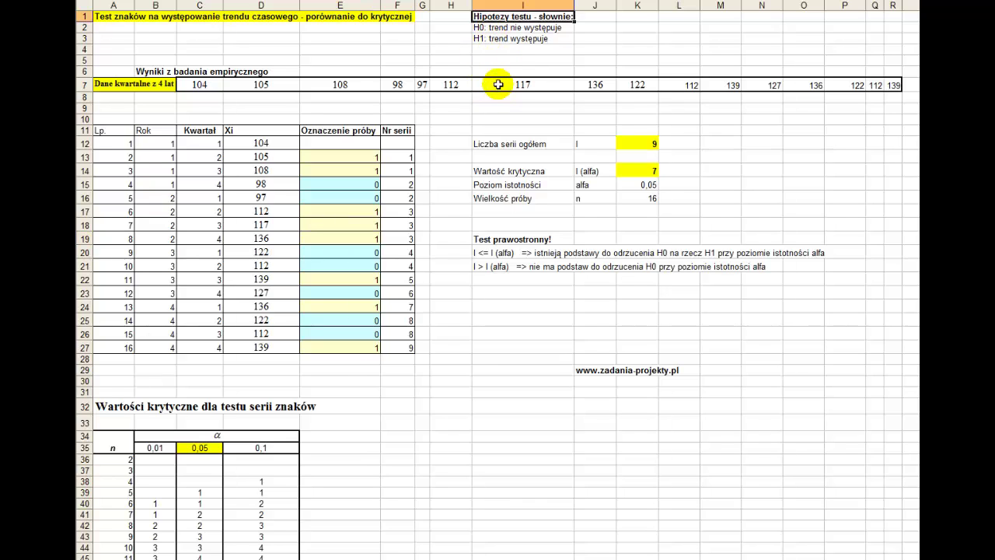
click(482, 27)
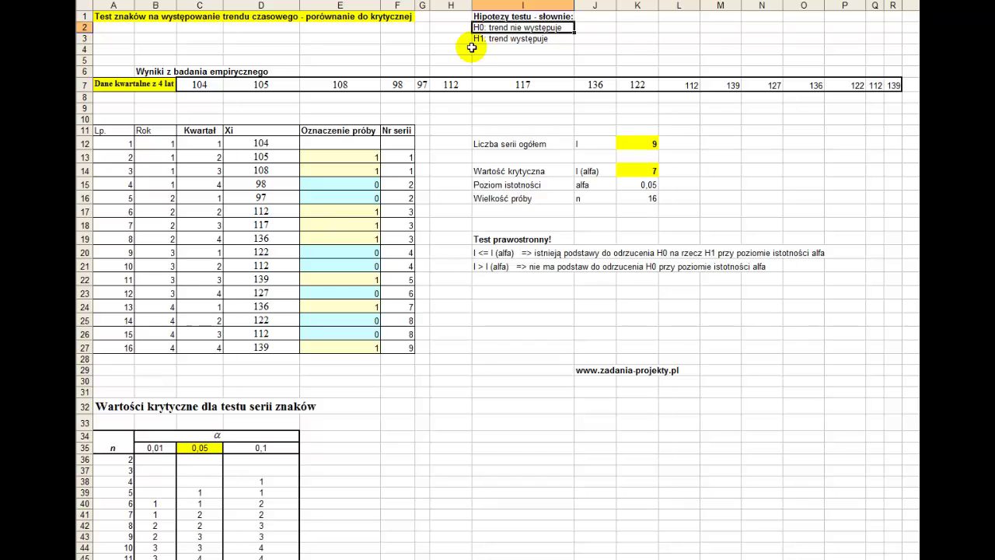
click(483, 37)
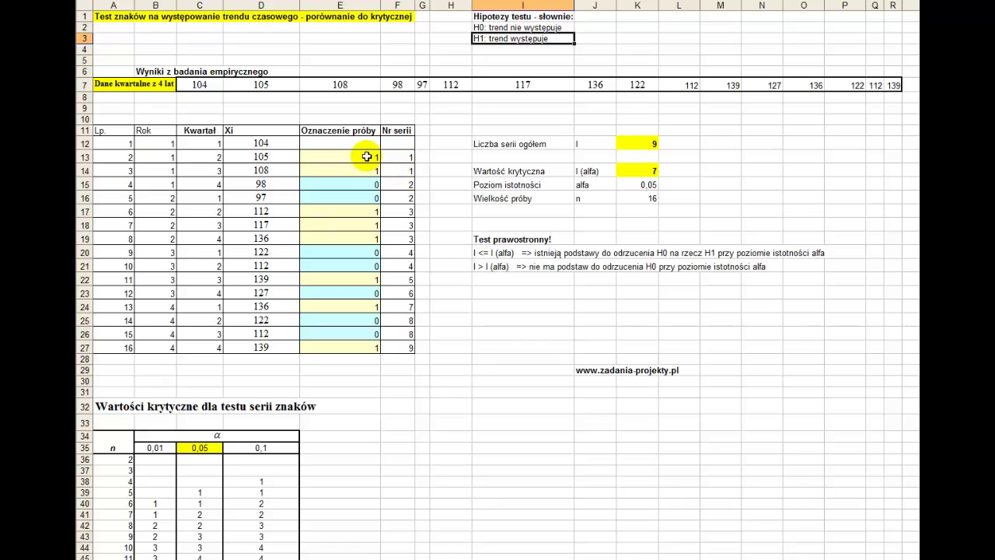
Examine how runs of identical markings in the Oznaczenie próby column are numbered in the Nr serii column, down to F27
drag(366, 157, 365, 176)
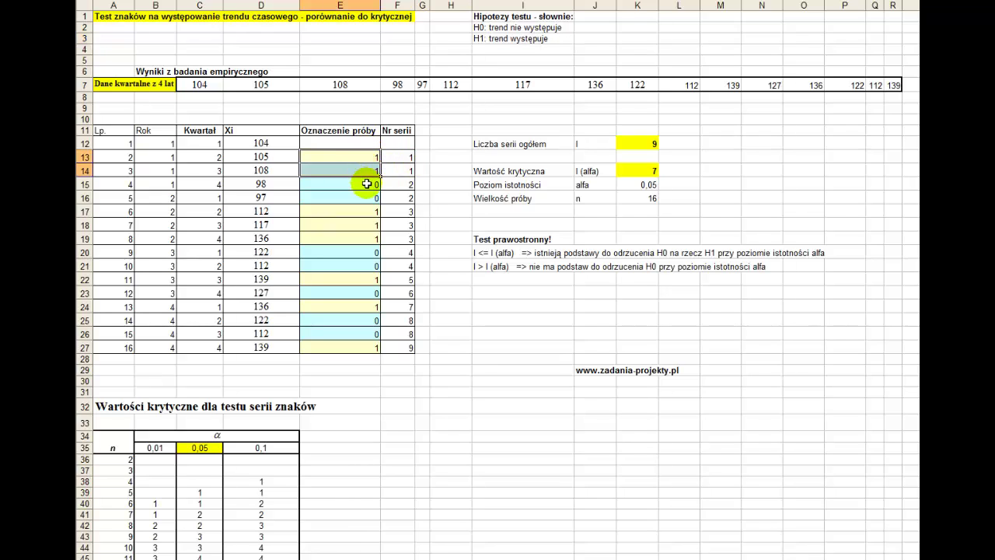
drag(401, 157, 361, 192)
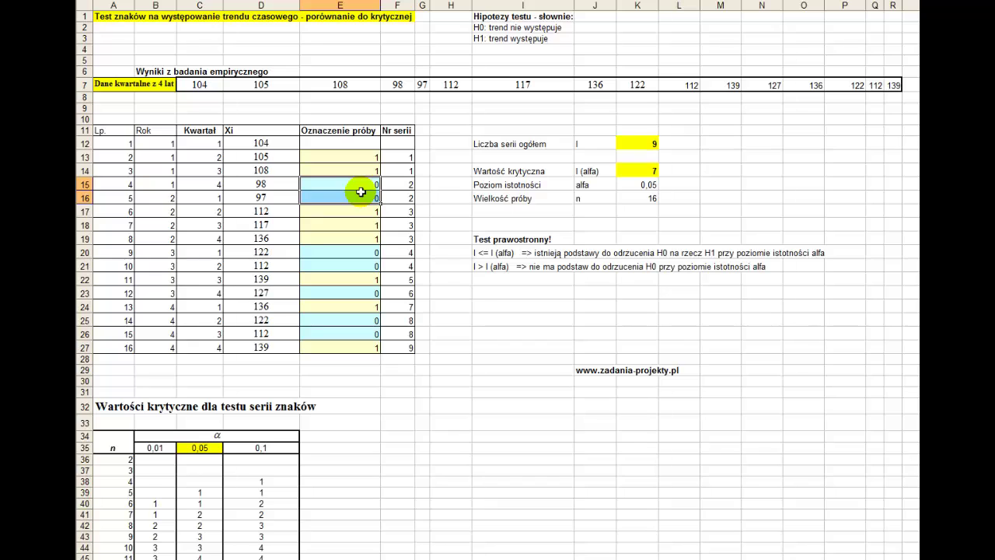
drag(396, 183, 360, 235)
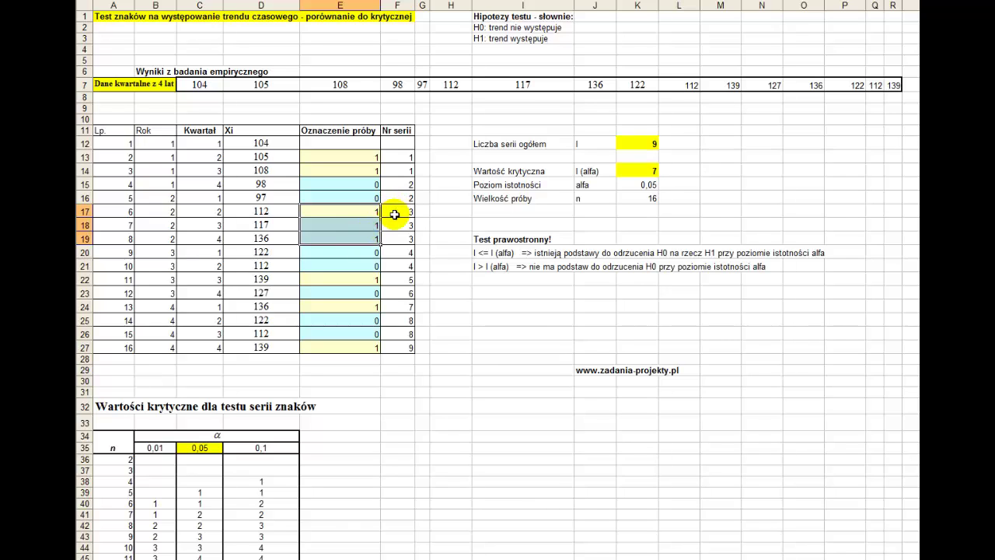
drag(395, 214, 394, 233)
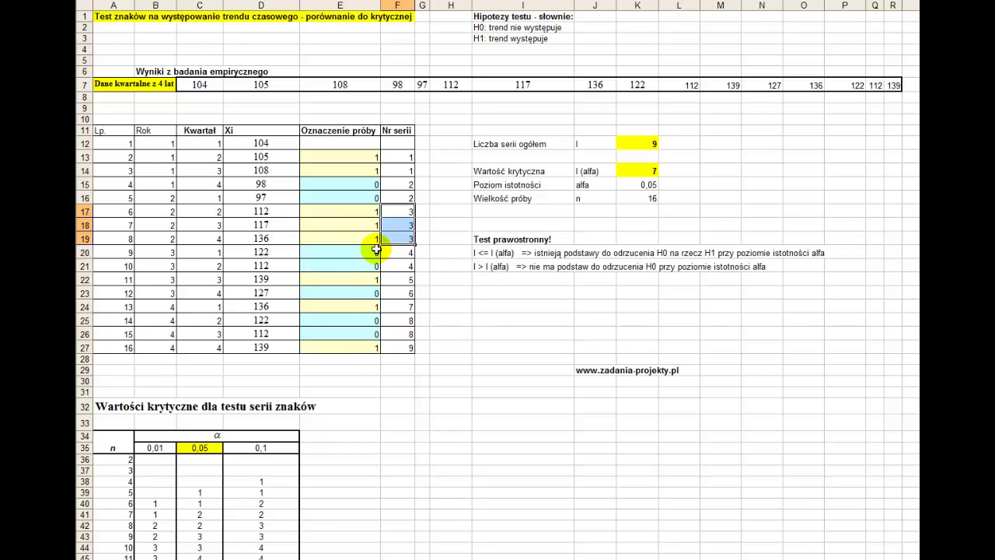
drag(410, 252, 385, 348)
click(386, 349)
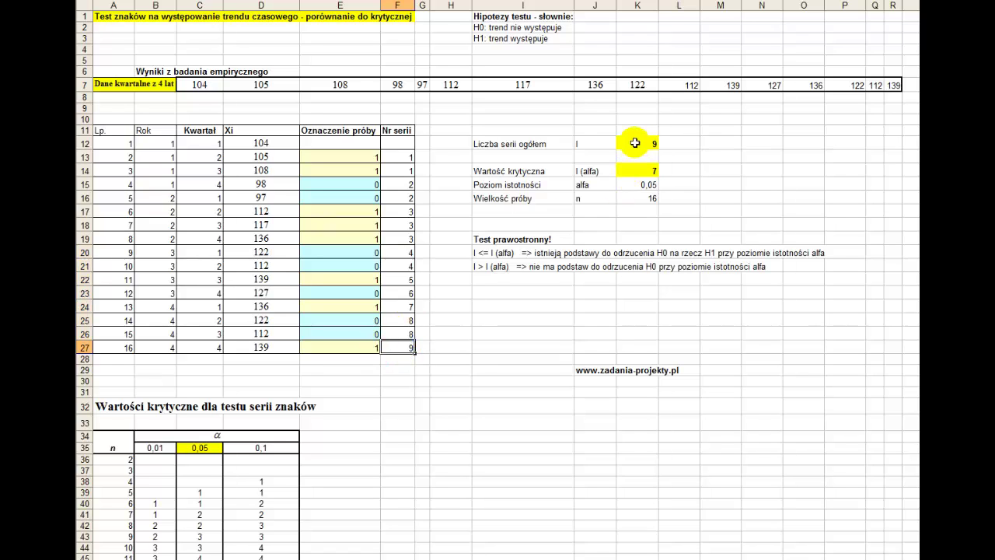
Examine the total number of series, critical value, significance level and sample size in J12:K16
click(592, 144)
click(636, 145)
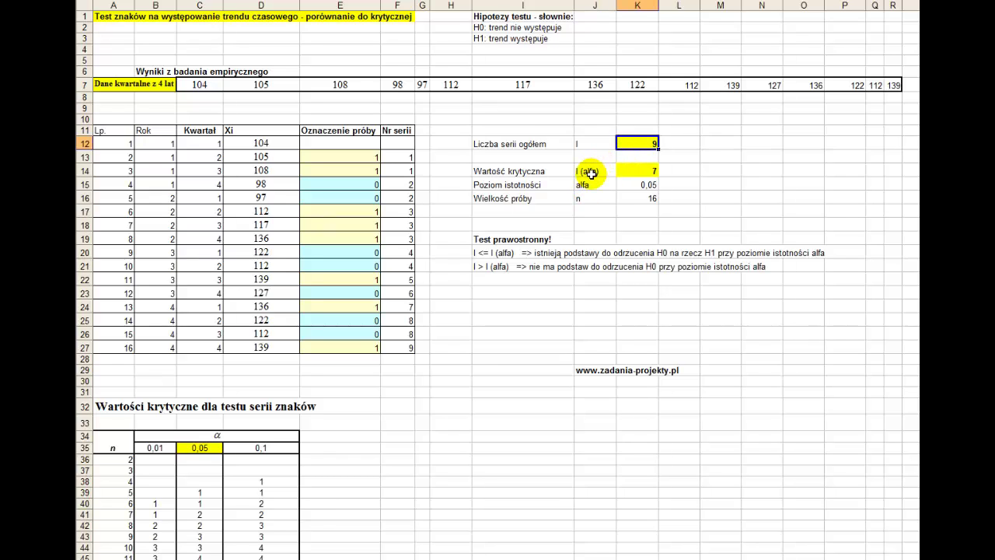
click(592, 171)
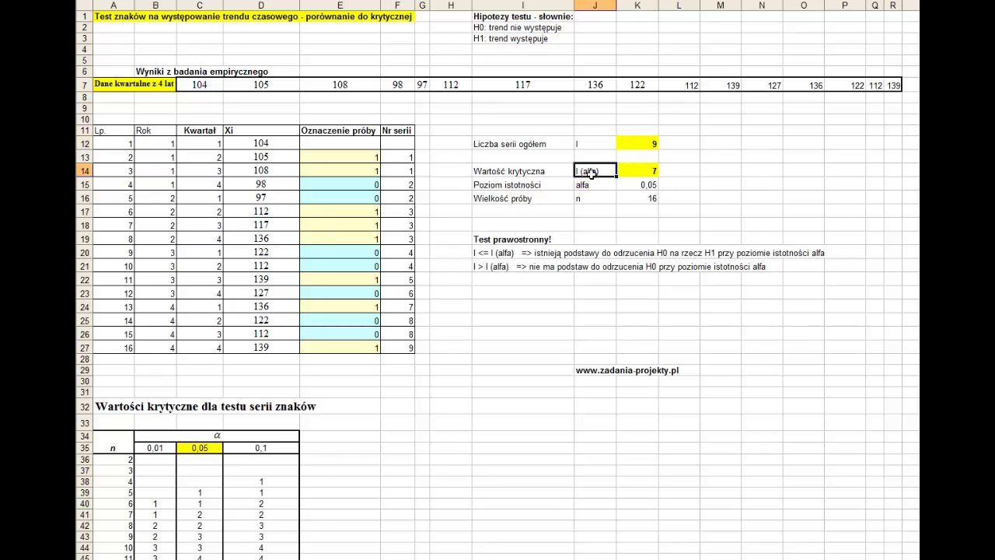
click(631, 170)
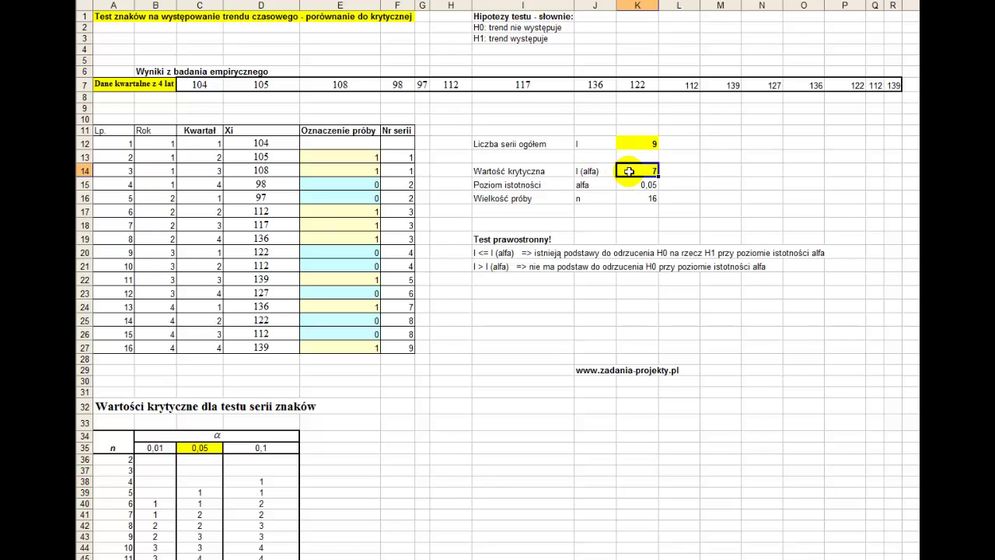
click(609, 182)
click(627, 184)
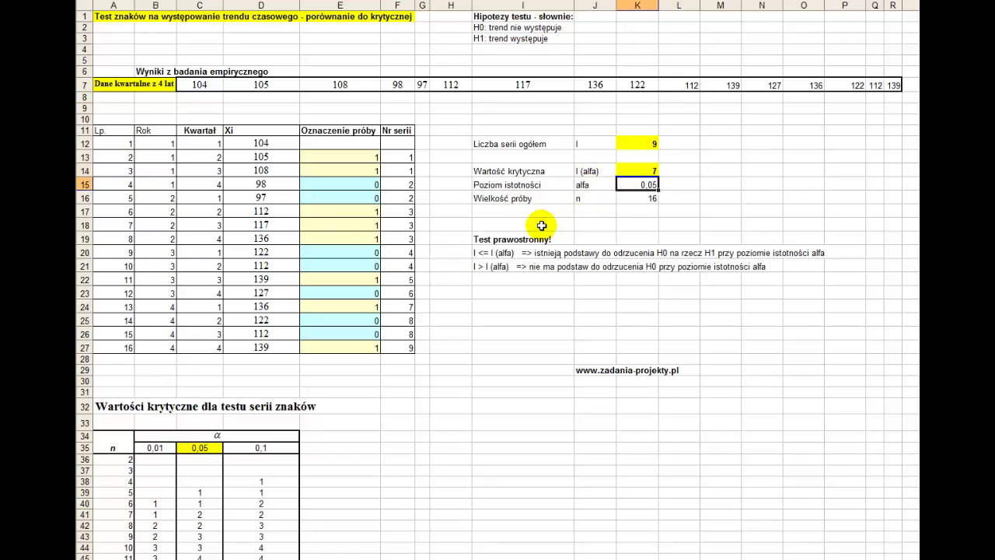
click(595, 197)
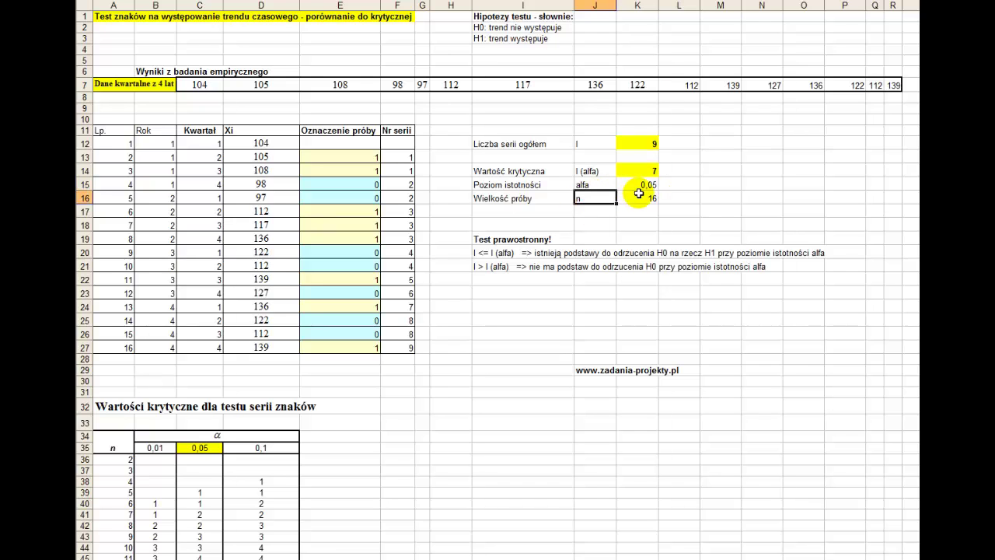
click(638, 196)
Look up the critical value for n = 16 and alpha = 0,05 in the Wartości krytyczne dla testu serii znaków table
scroll(266, 404, down, 4)
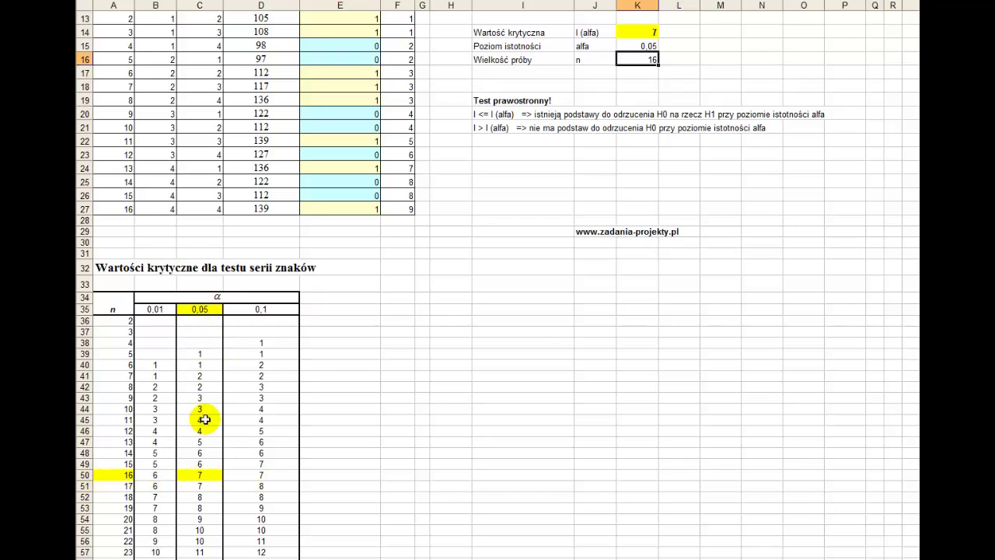
click(100, 269)
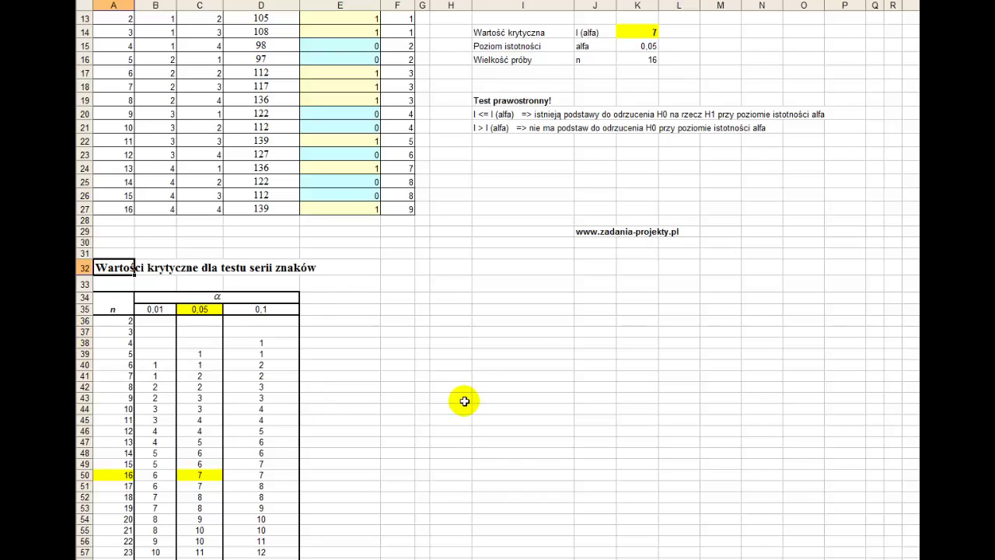
click(187, 475)
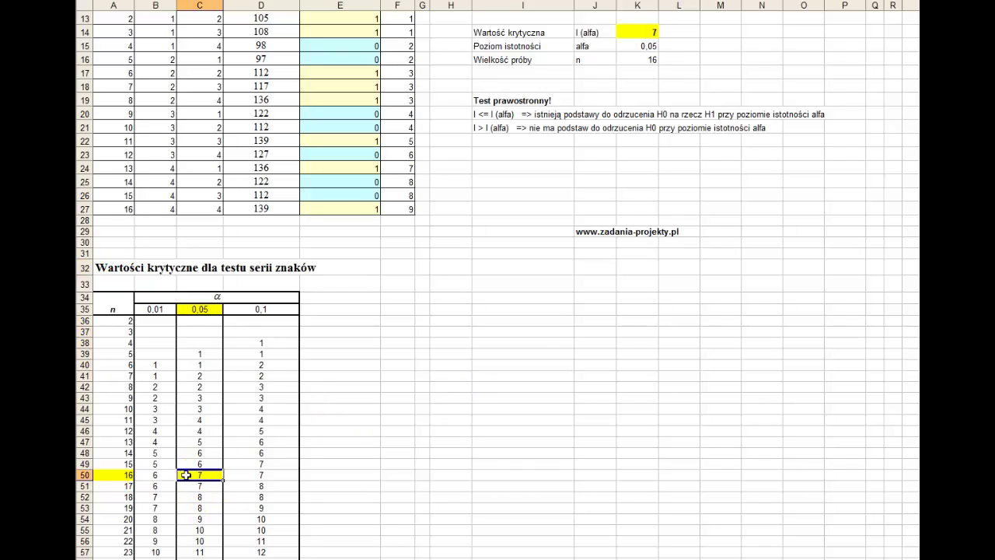
click(186, 475)
Check the total number of series against the critical value using the Test prawostronny decision rules, and relate it to H0 and H1
scroll(513, 458, up, 4)
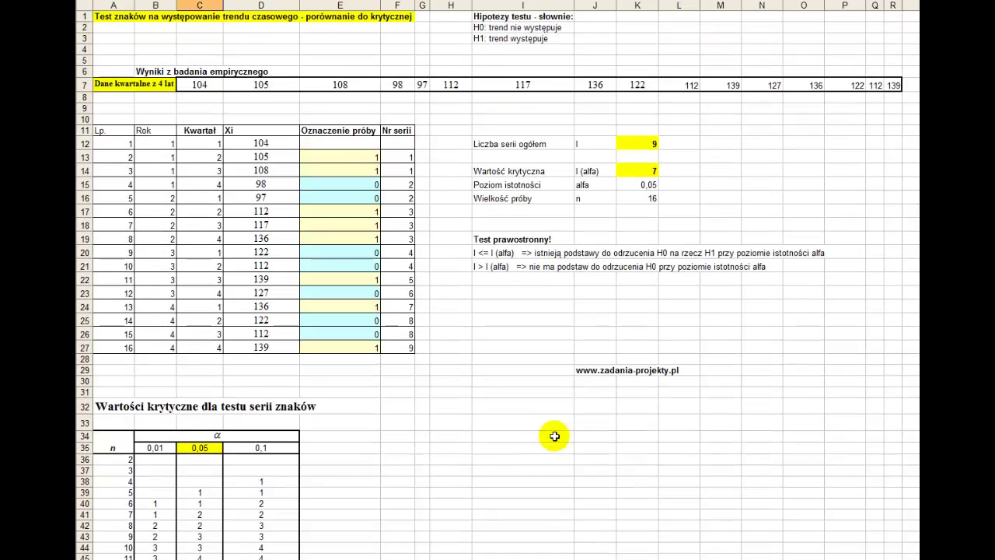
click(507, 239)
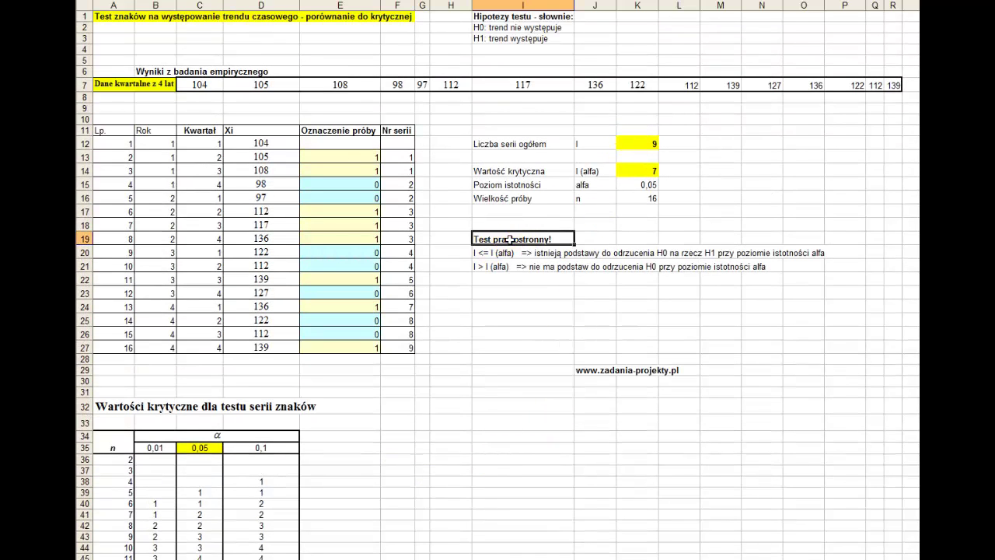
click(622, 147)
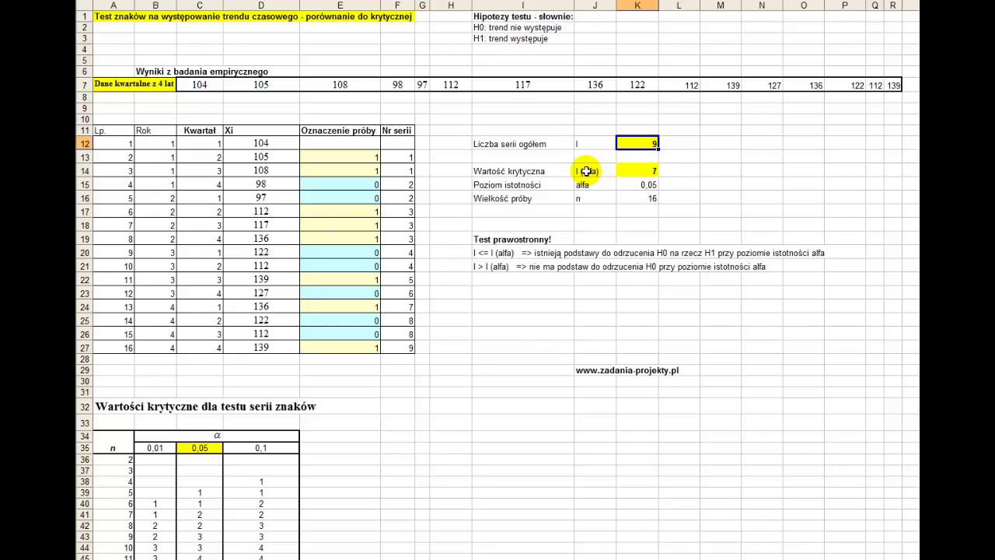
click(482, 268)
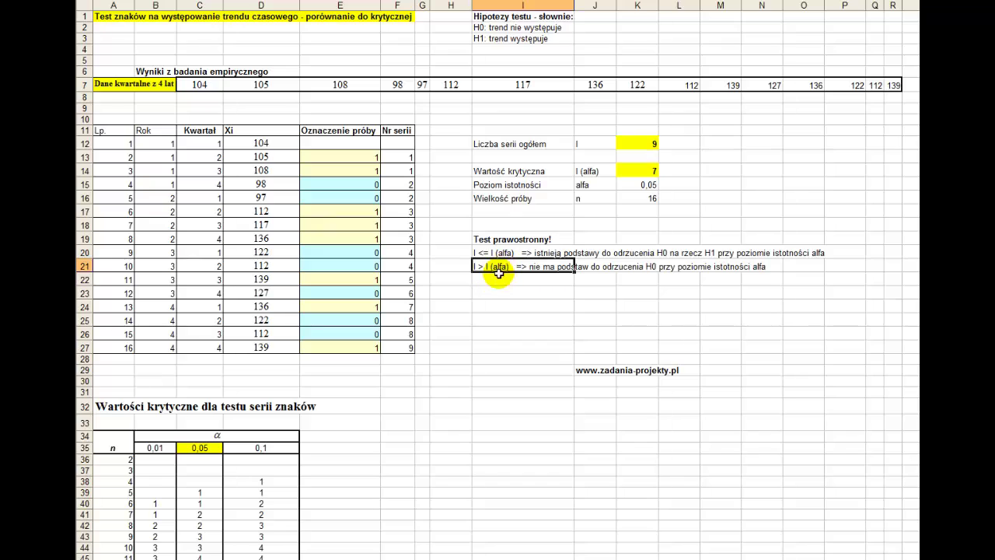
click(492, 30)
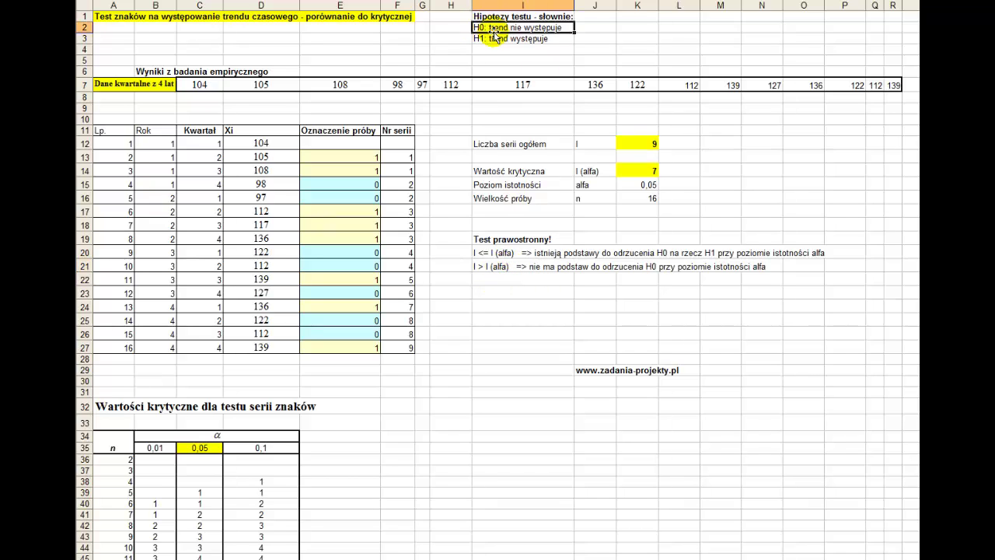
click(485, 254)
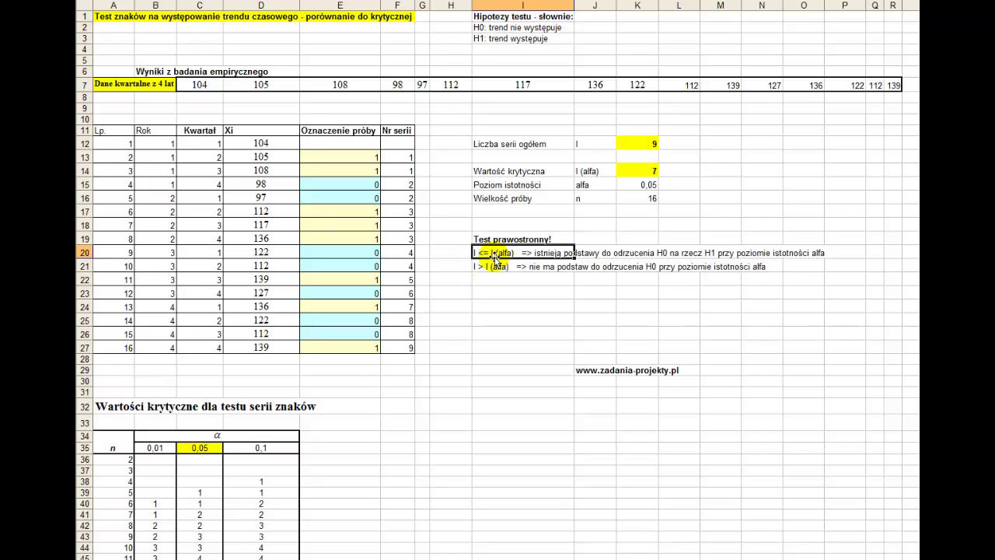
click(639, 140)
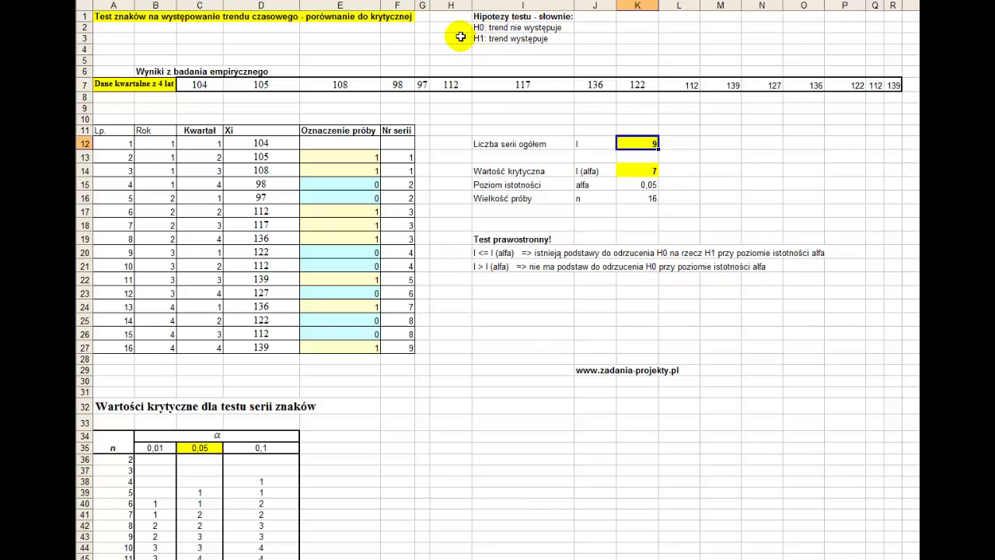
click(488, 36)
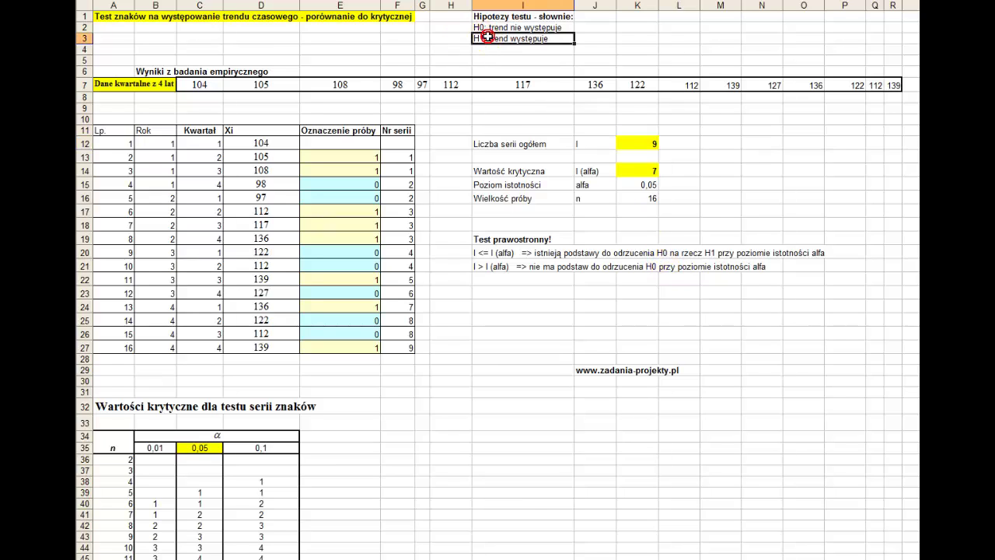